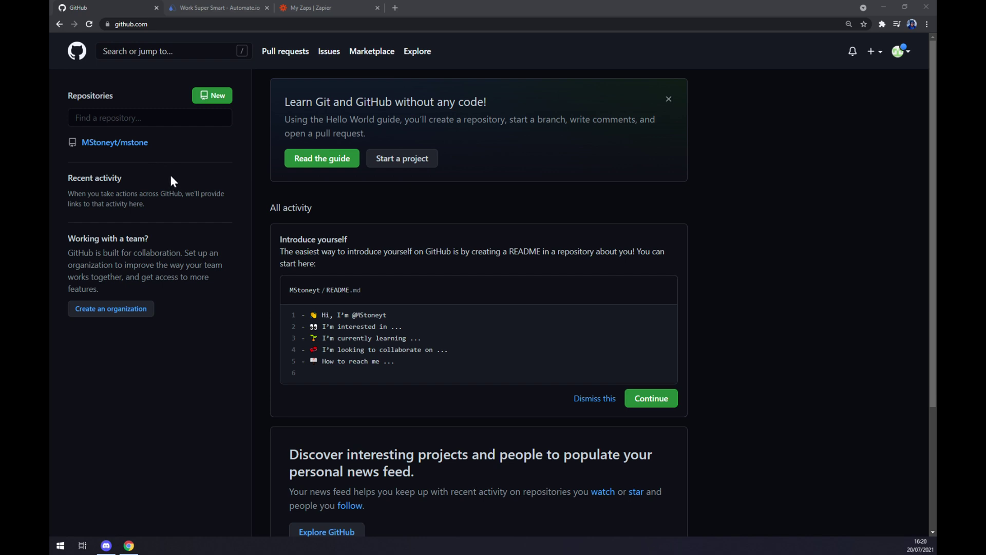
Step: Switch from the GitHub dashboard to the 'Work Super Smart - Automate.io' tab
left_click(227, 7)
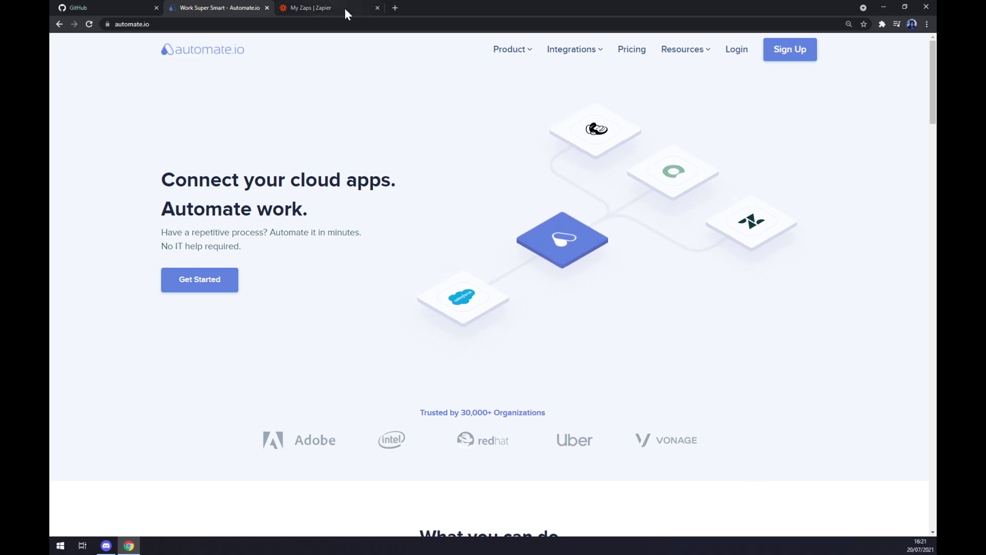
Step: Open automate.io's full App Integrations list via Integrations > See All Categories
mouse_move(581, 66)
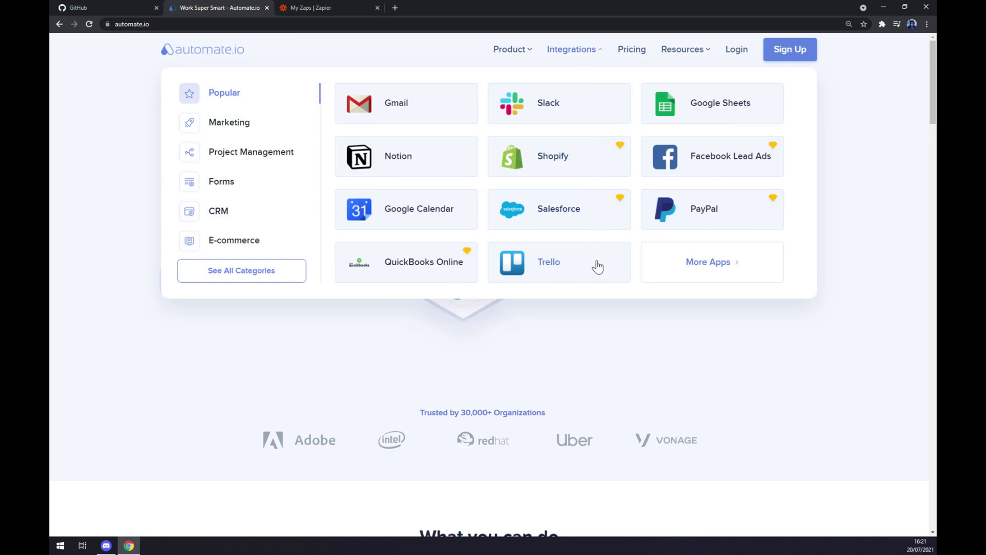
left_click(245, 279)
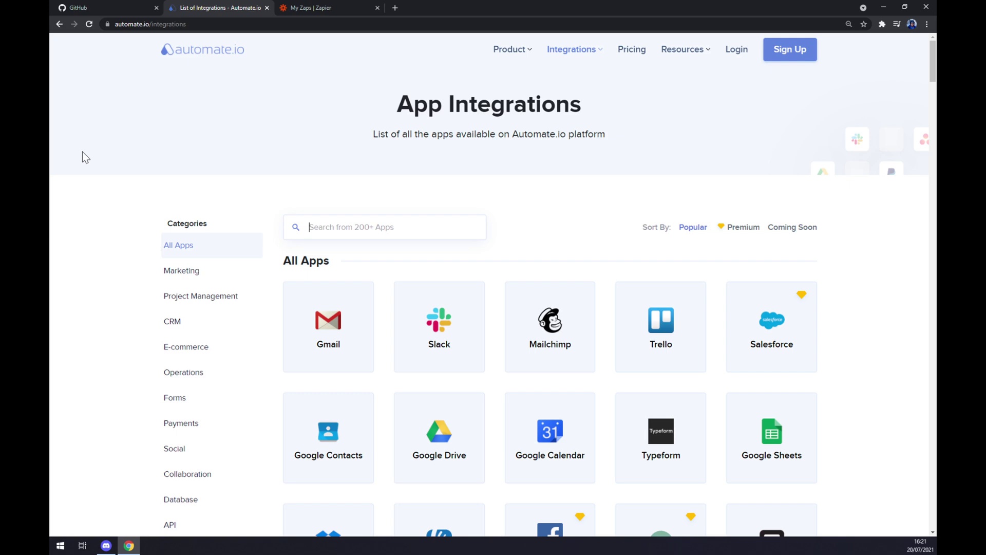
Step: Search 'githu' to reach GitHub's page, then search 'azure' and open the Azure DevOps + GitHub page
type("githu")
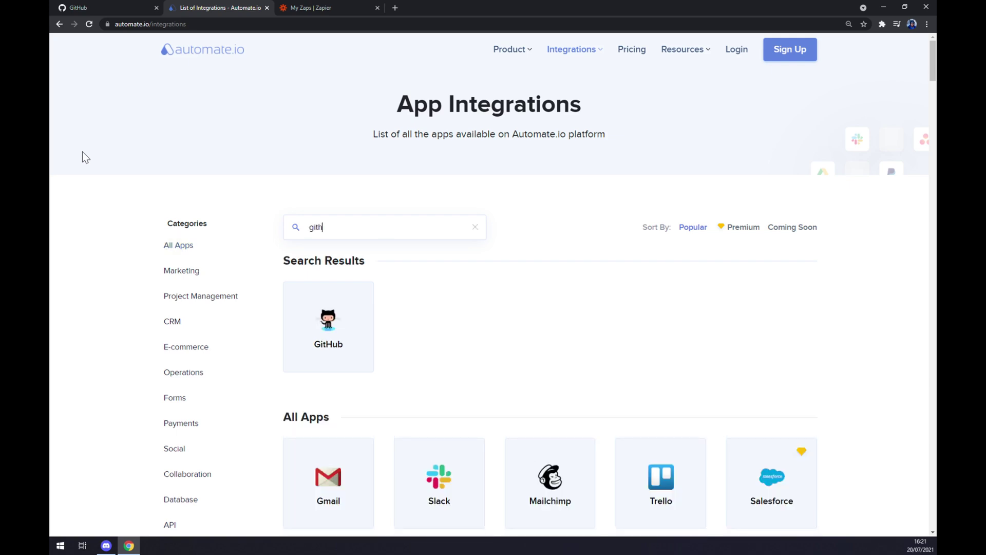
left_click(328, 308)
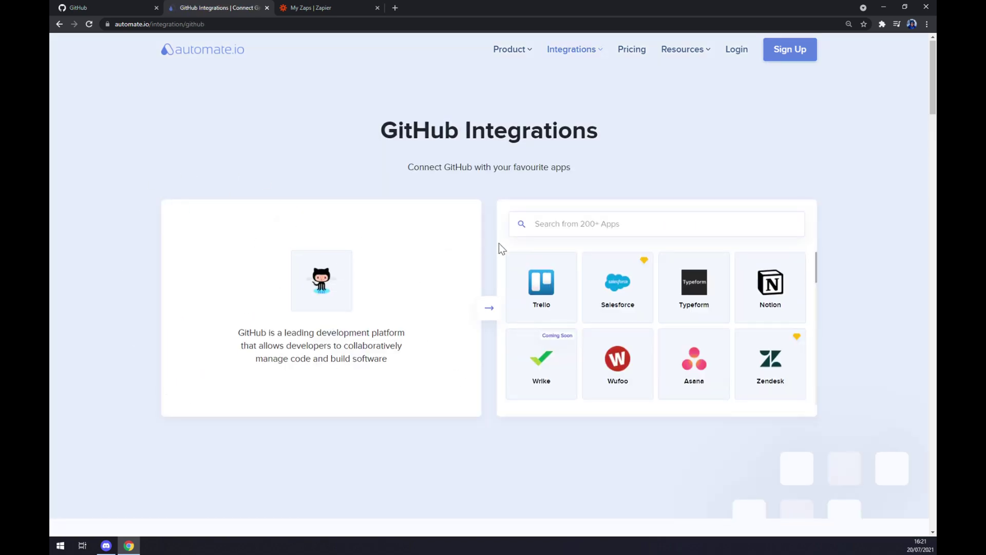
left_click(535, 224)
type("azure")
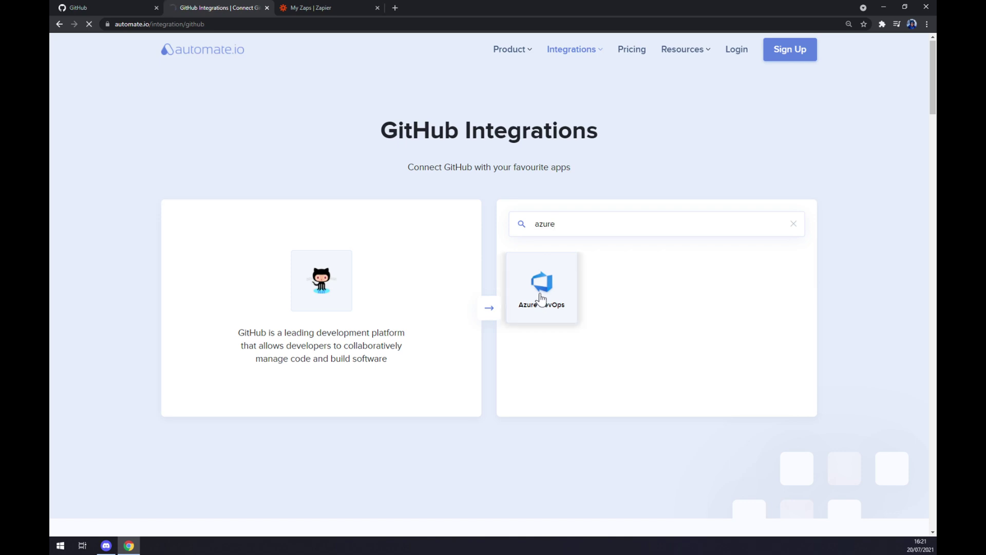
left_click(543, 302)
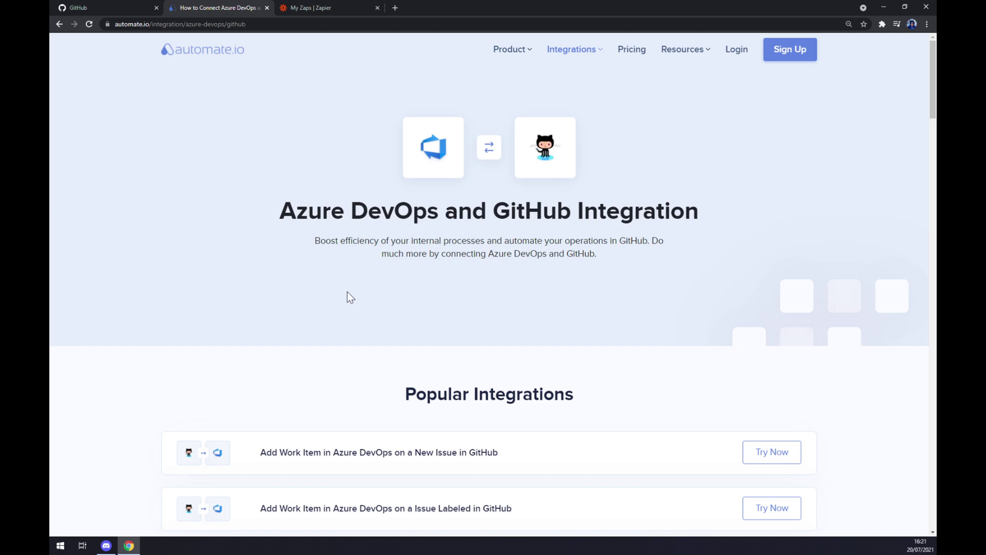
Step: Scroll through the three popular Azure DevOps work-item integrations triggered from GitHub
scroll(342, 300, "down", 2)
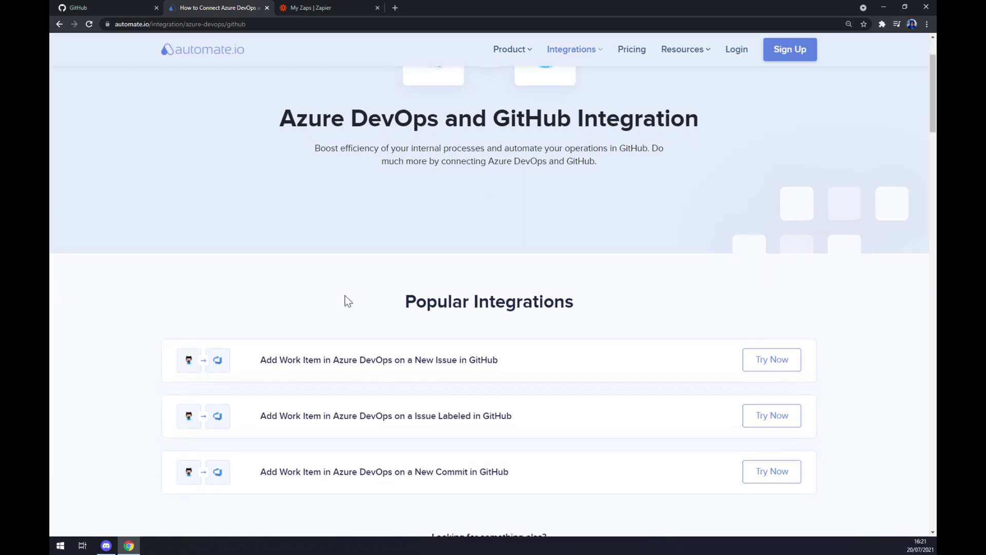
left_click_drag(403, 281, 627, 278)
scroll(311, 203, "down", 3)
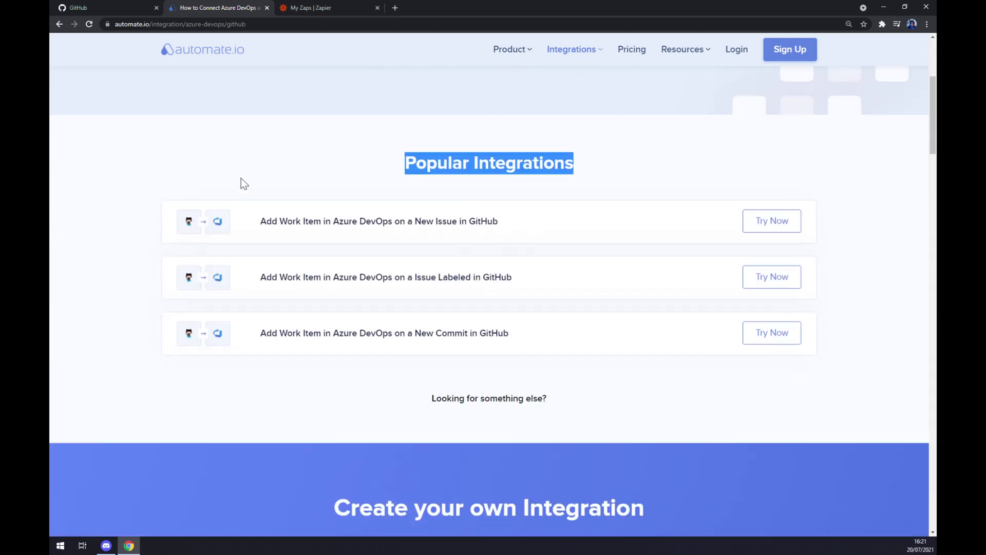
scroll(266, 183, "down", 7)
scroll(269, 180, "up", 9)
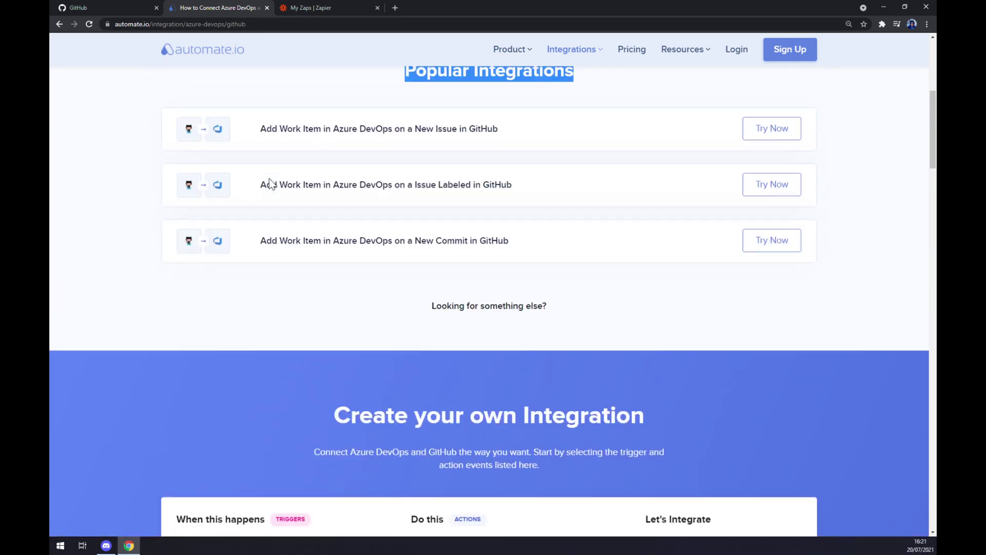
left_click(326, 269)
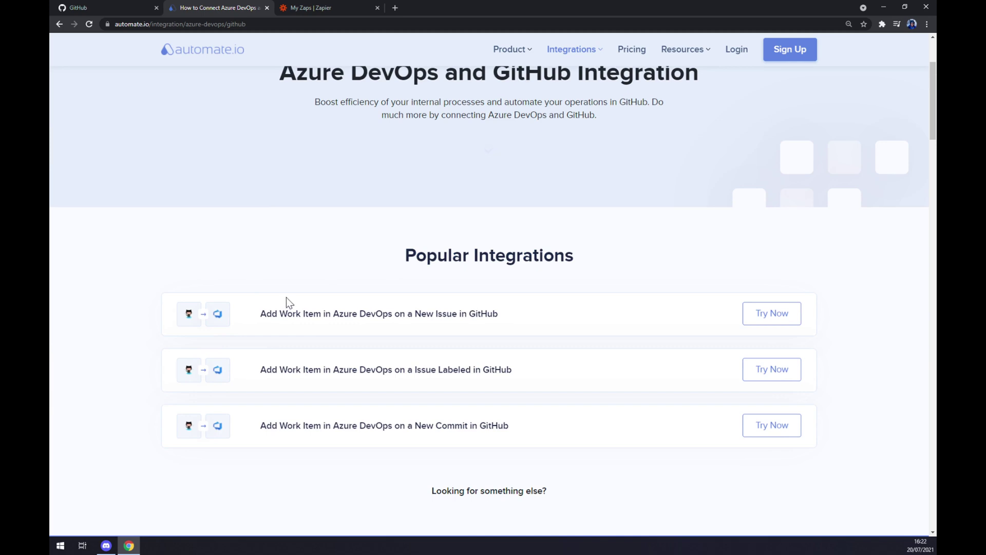
Step: In Create your own Integration, select GitHub's New Issue as the trigger
scroll(334, 249, "down", 5)
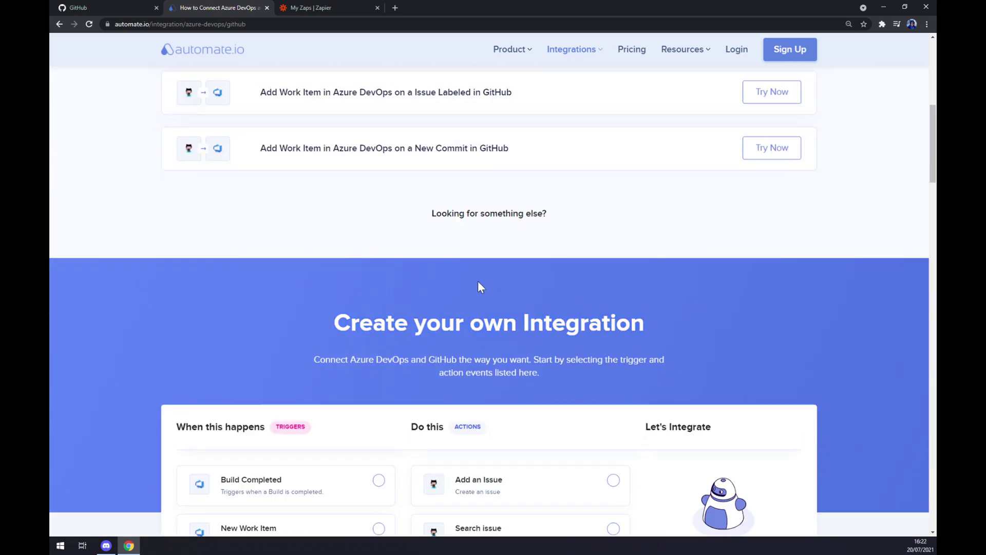
scroll(268, 298, "down", 3)
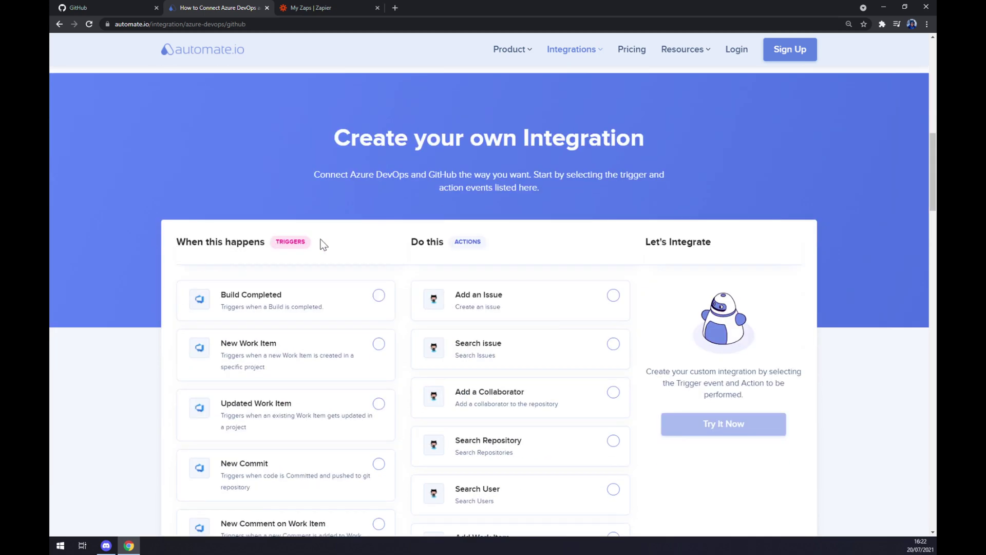
left_click_drag(325, 239, 283, 244)
scroll(331, 255, "down", 5)
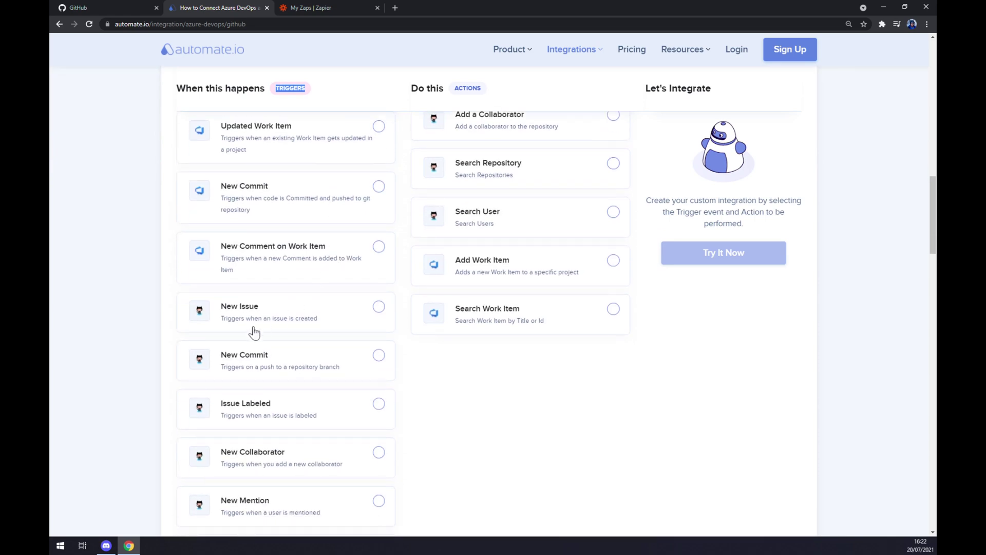
left_click(258, 318)
Step: Select Azure DevOps' Add Work Item as the action
scroll(319, 303, "down", 3)
scroll(242, 390, "down", 4)
scroll(238, 375, "up", 5)
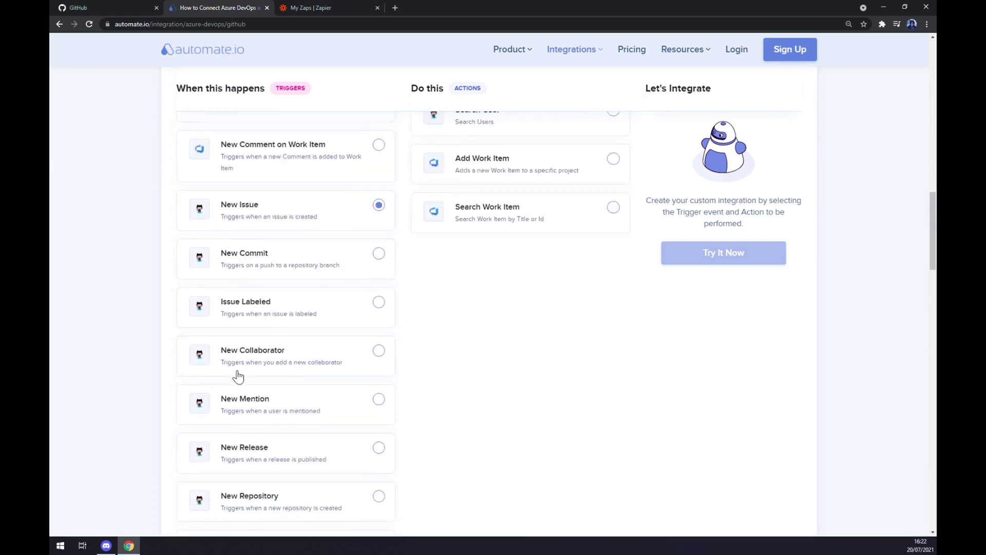
scroll(252, 284, "down", 1)
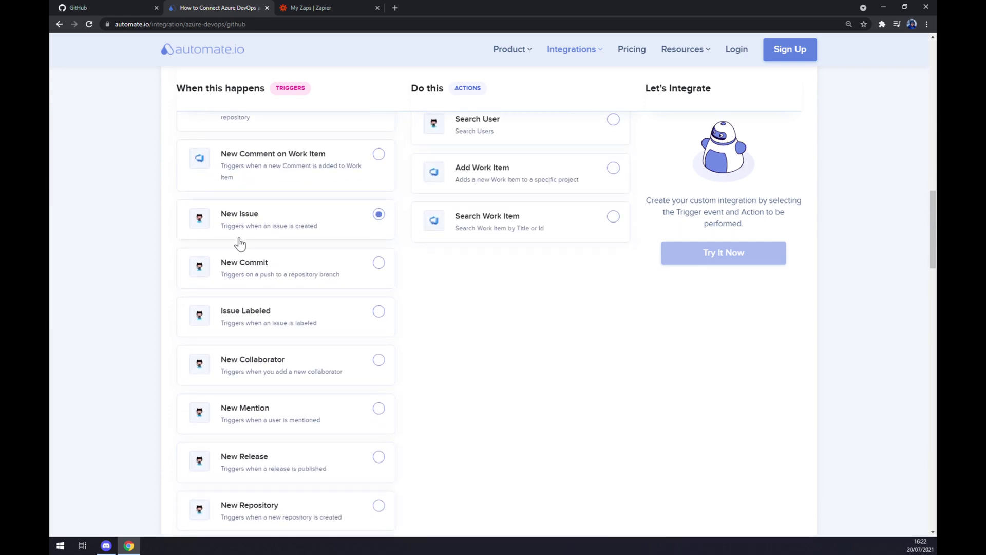
scroll(239, 254, "up", 1)
scroll(239, 254, "up", 5)
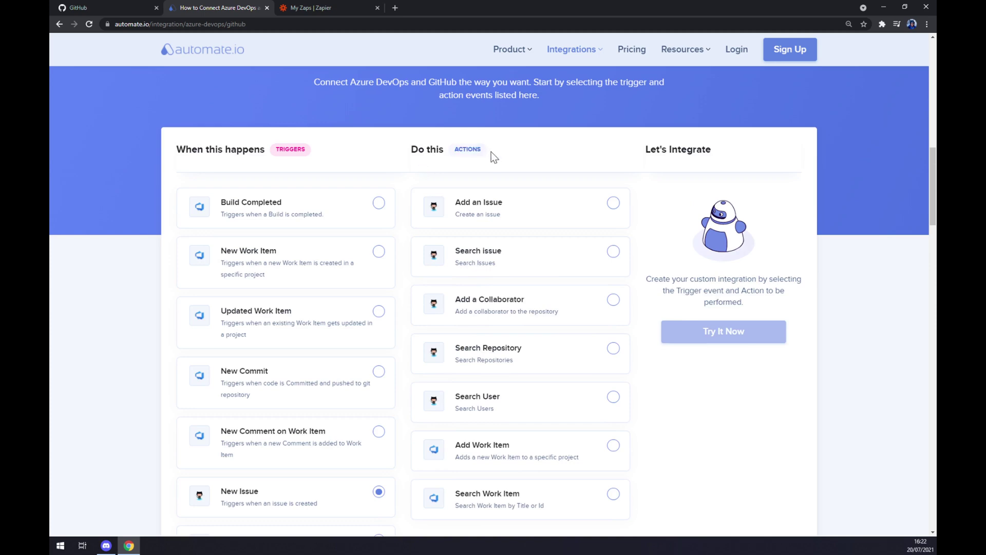
scroll(496, 154, "down", 3)
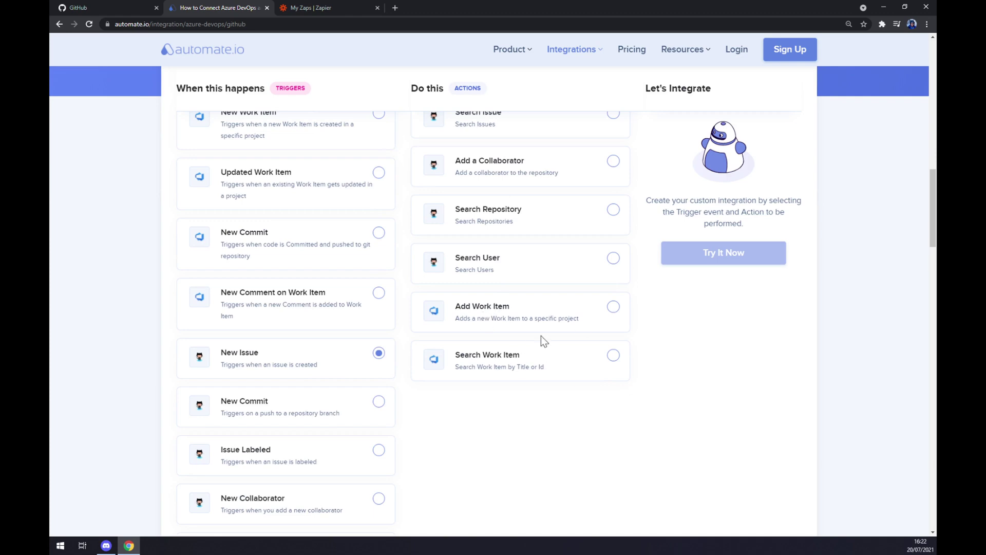
left_click(529, 326)
left_click(527, 323)
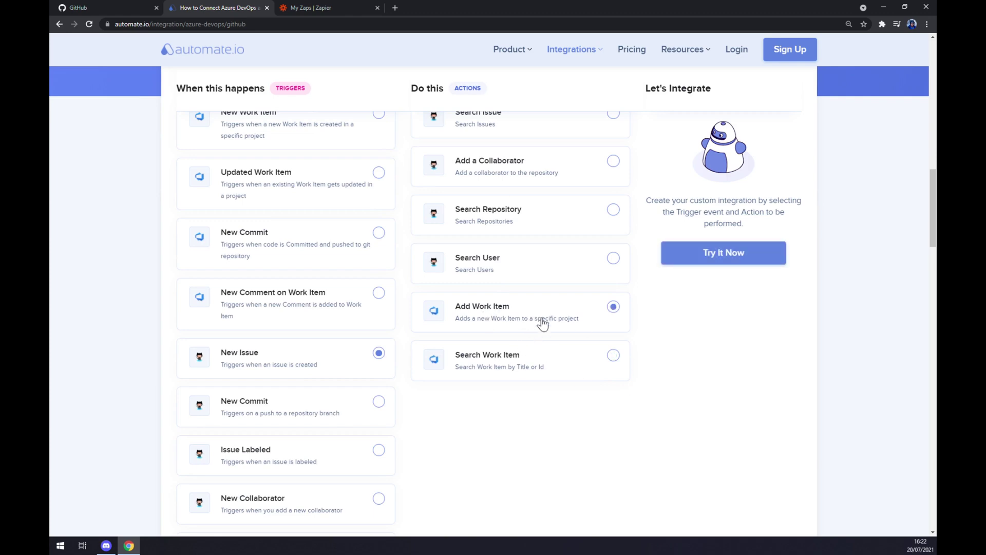
Step: Try the GitHub-to-Azure DevOps integration up to its signup page, then go to the 'My Zaps | Zapier' tab
left_click(695, 263)
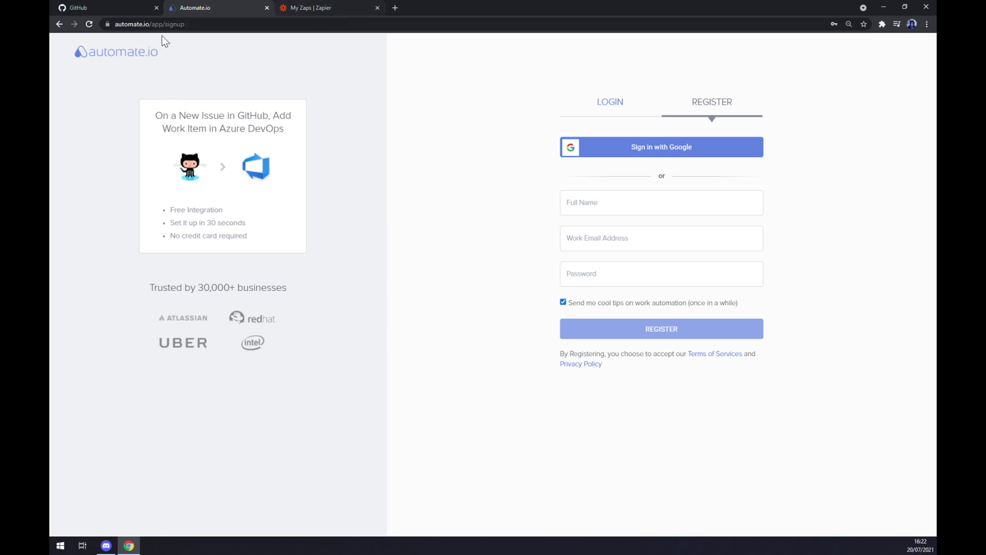
left_click(301, 8)
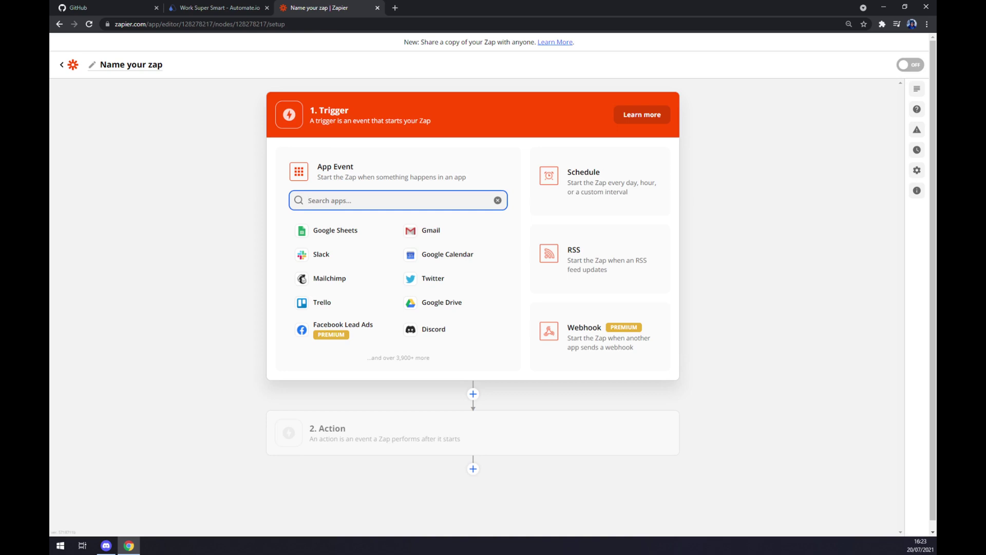
Step: Make GitHub's New Organization event the Zap's trigger and open the Action step
type("github")
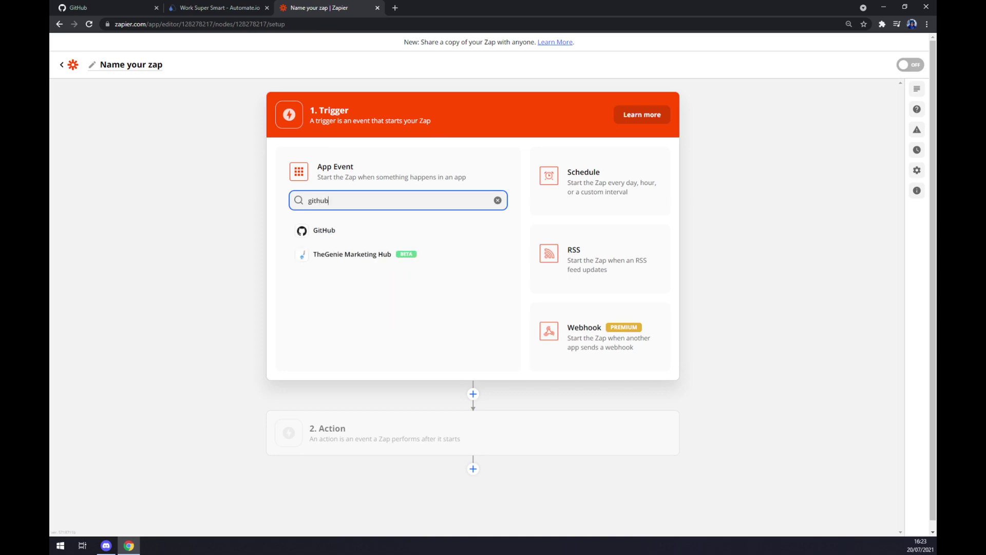
left_click(324, 230)
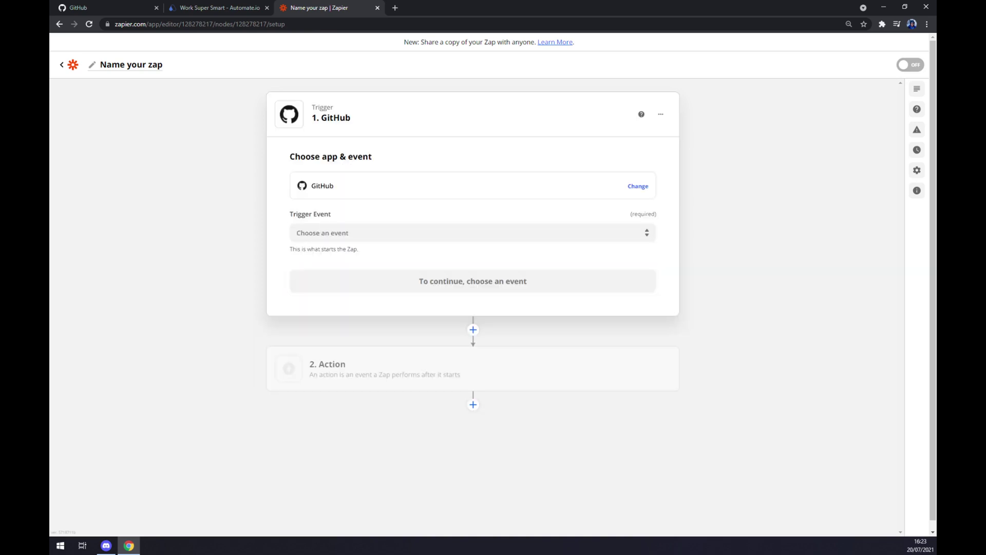
left_click(326, 232)
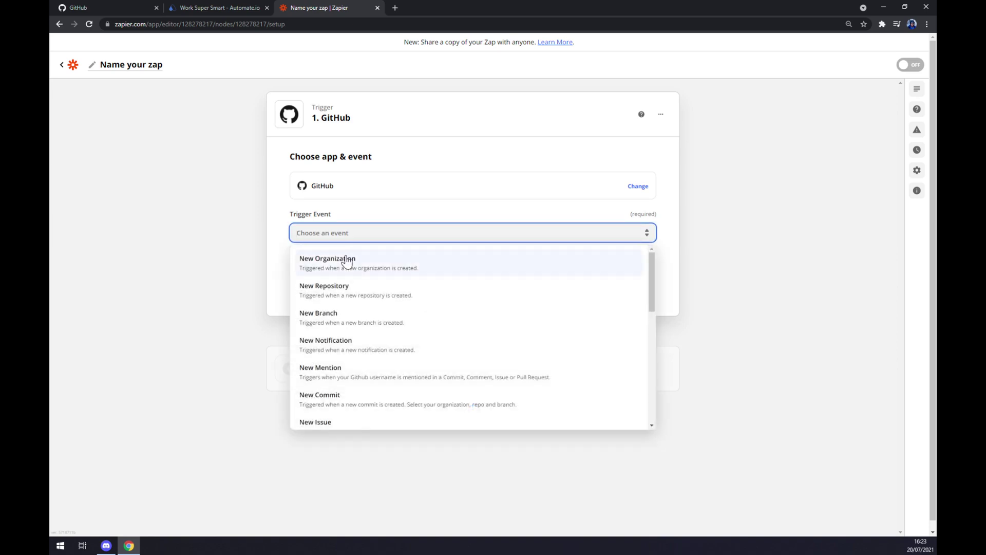
scroll(336, 339, "down", 6)
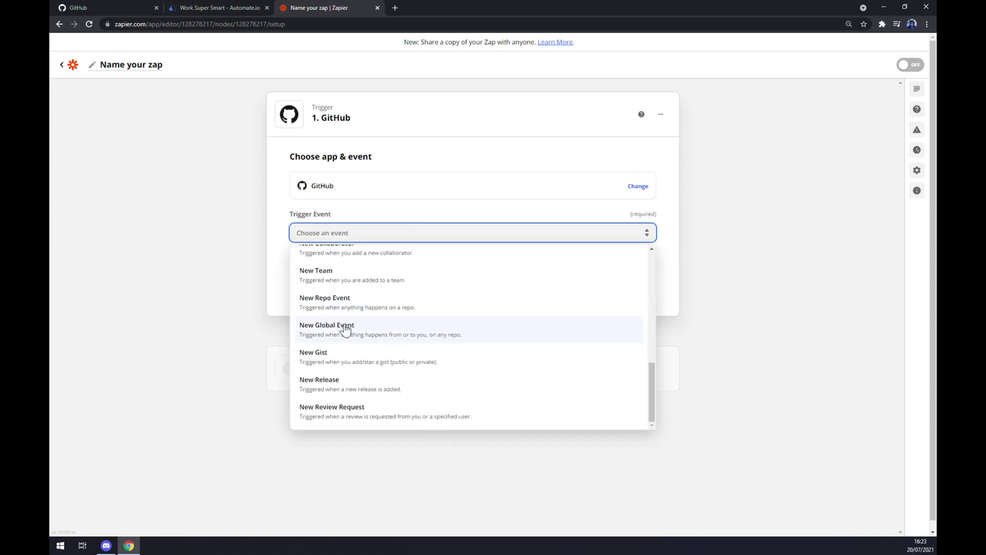
scroll(343, 333, "up", 5)
left_click(333, 271)
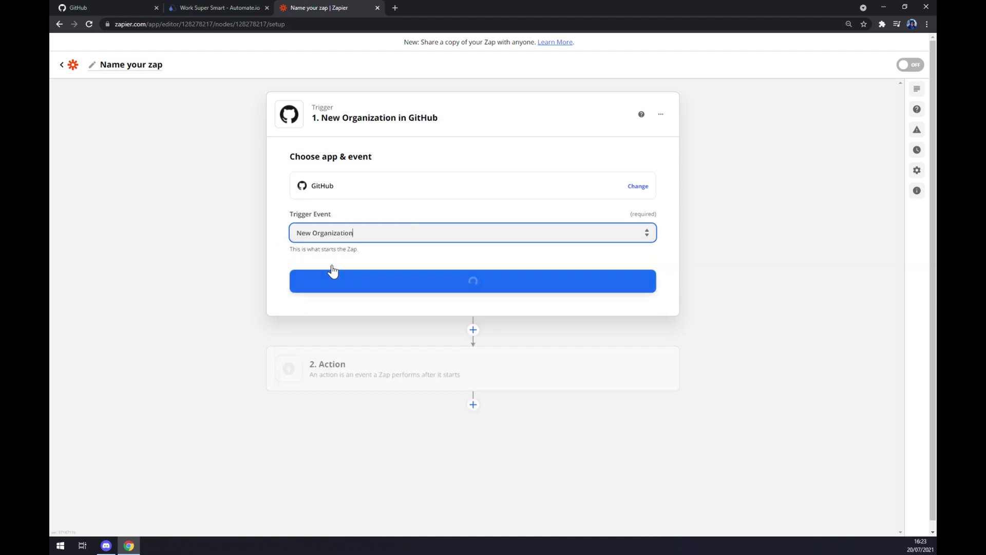
left_click(361, 289)
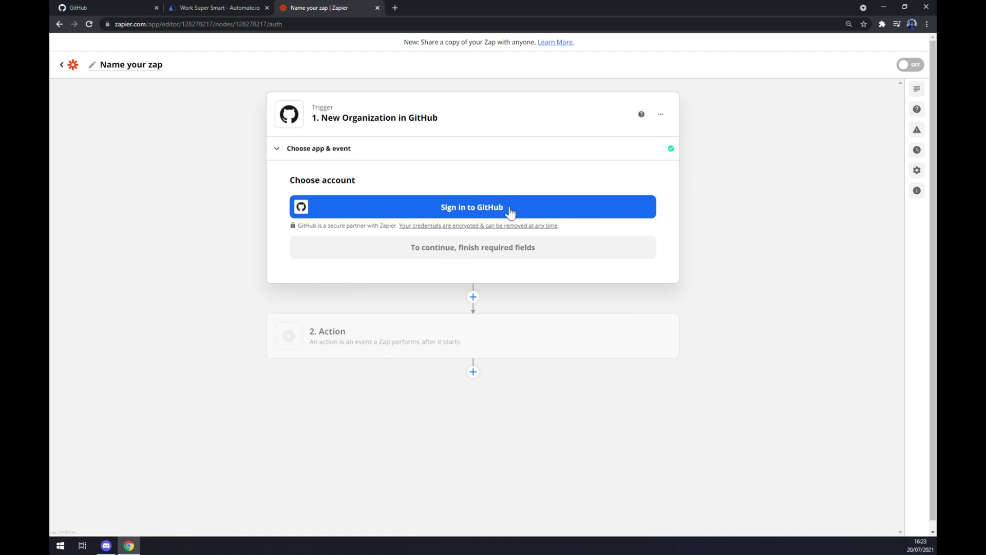
left_click(394, 332)
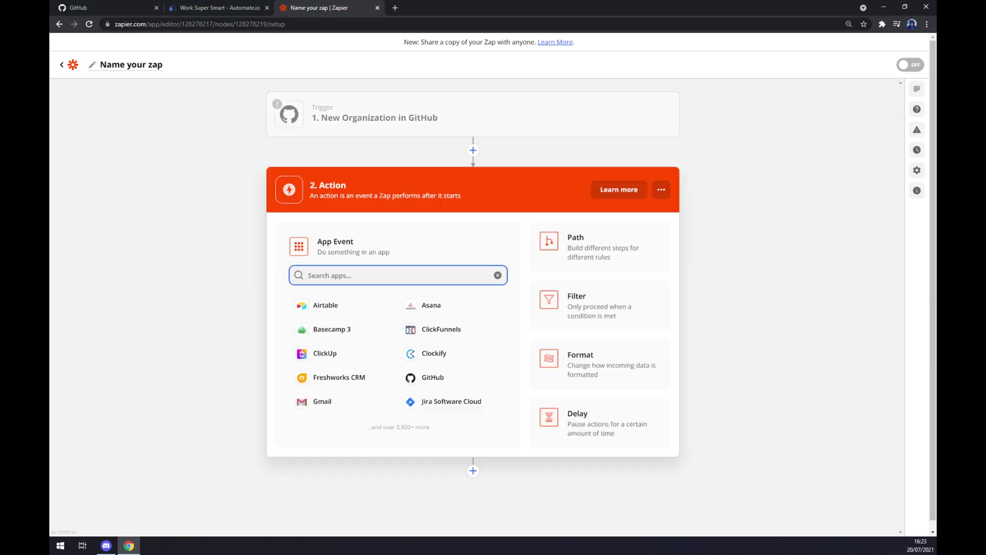
Step: Set the action to Azure DevOps with the Trigger Build event and continue to accounts
type("azur")
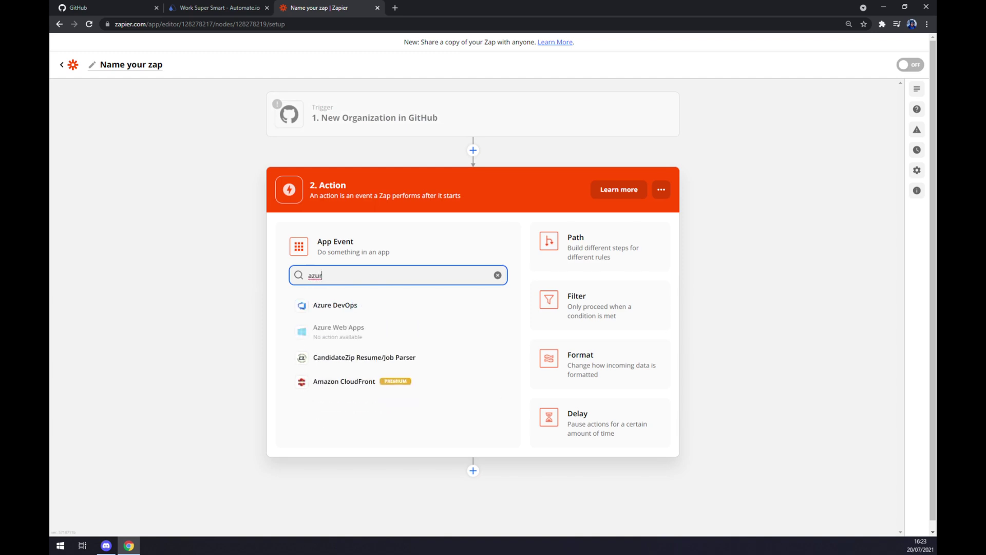
left_click(346, 306)
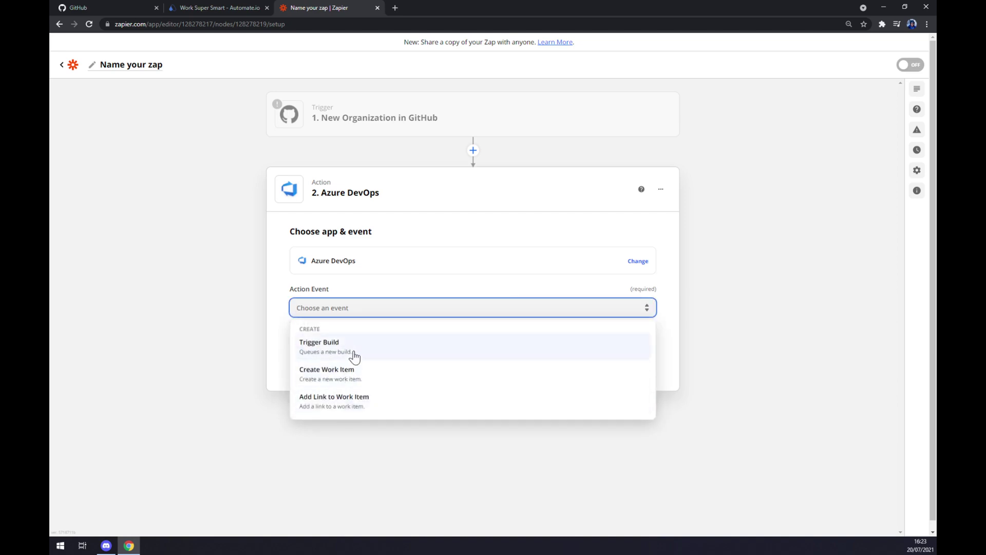
left_click(354, 357)
left_click(354, 357)
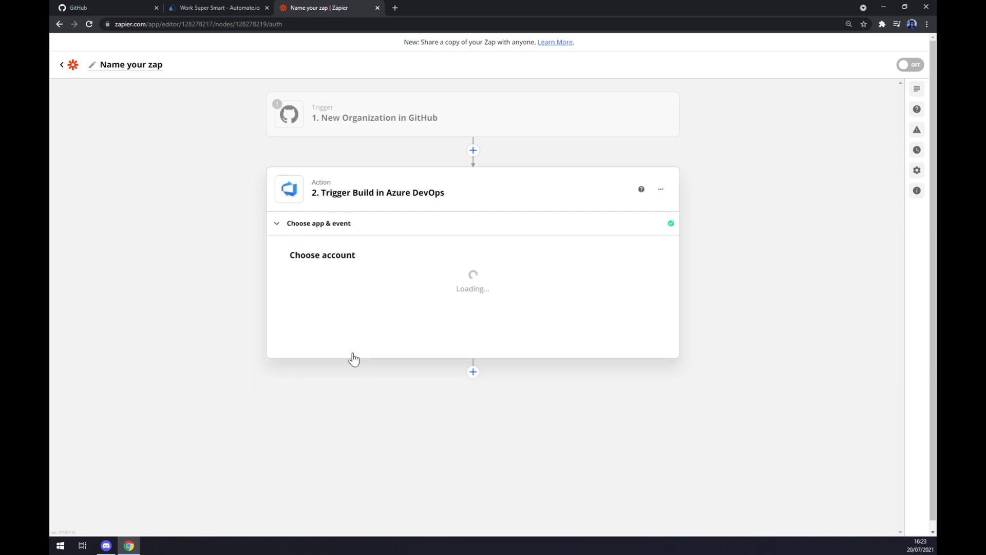